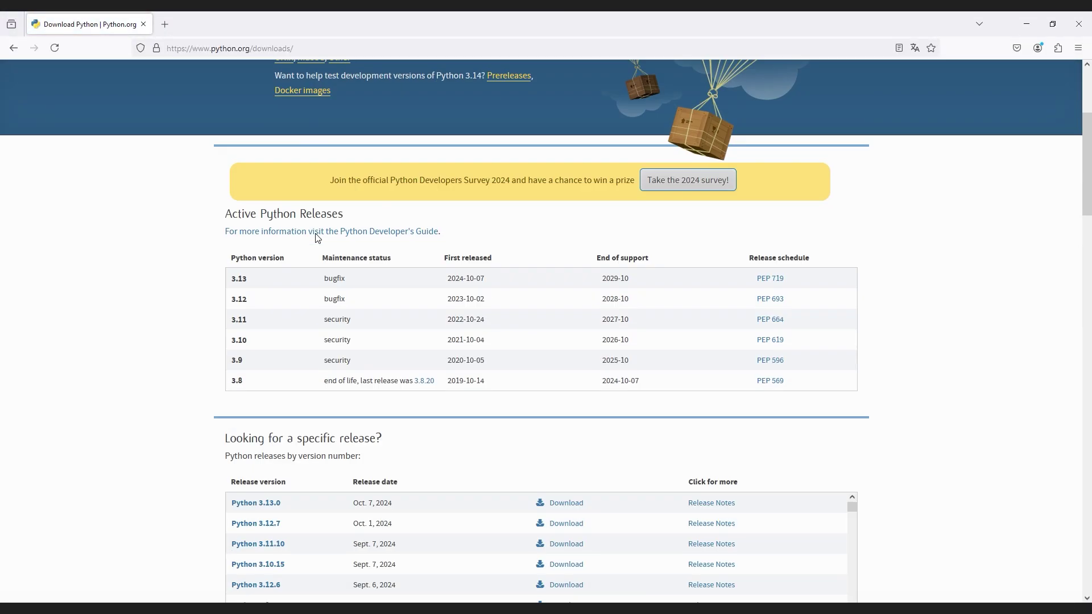
scroll(288, 262, "down", 2)
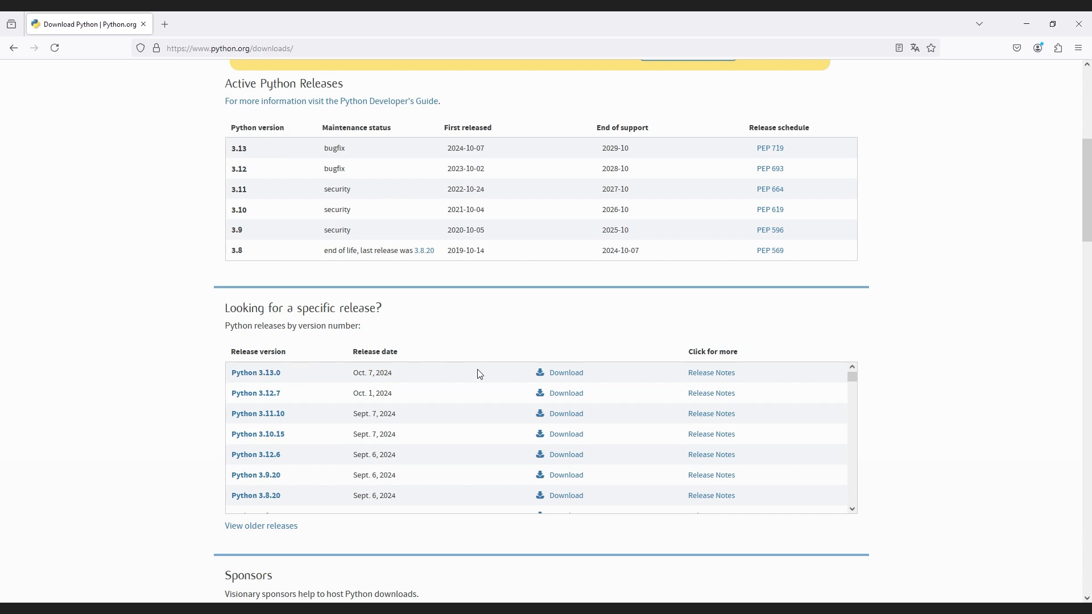
Step: Download the Python 3.13.0 release, then download the raw Fuzzyficator.py file from its GitHub page
left_click(563, 375)
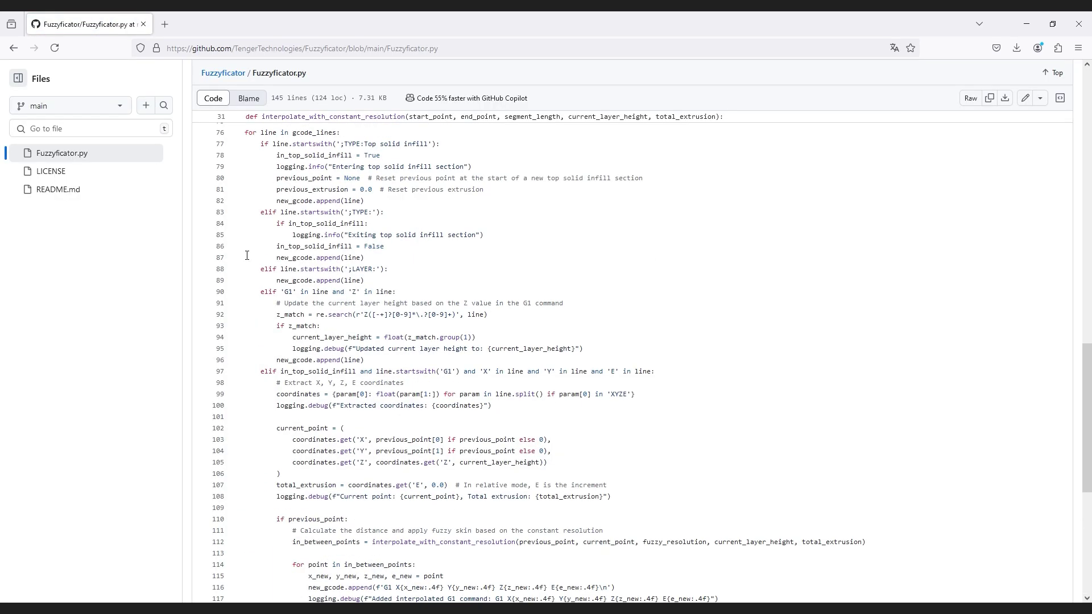
scroll(246, 256, "up", 10)
scroll(560, 248, "up", 5)
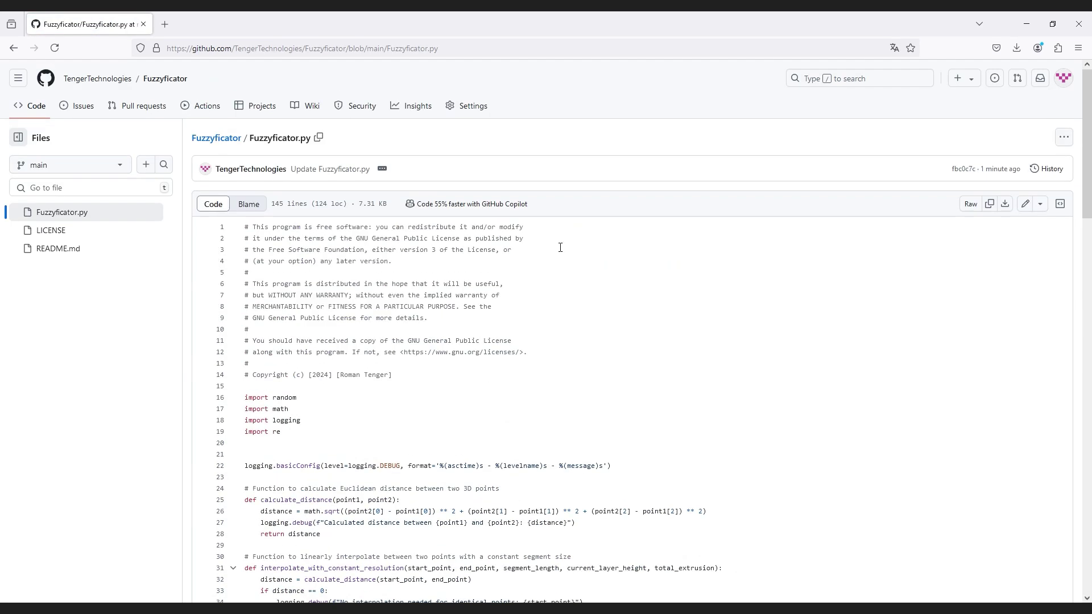
left_click(1005, 204)
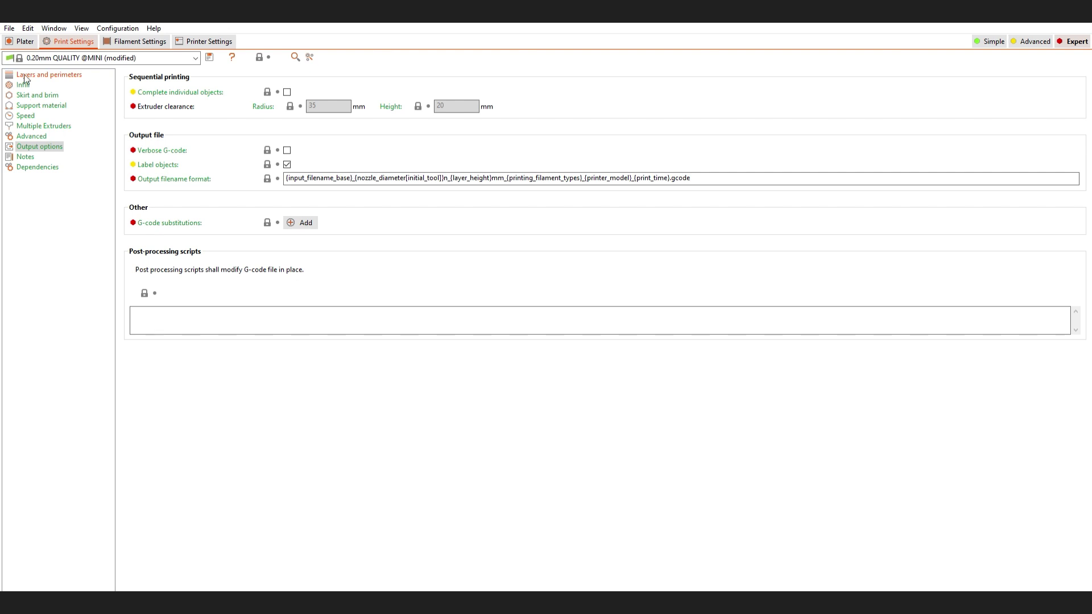
Step: Open the Layers and perimeters page of Print Settings and scroll down through it
left_click(25, 75)
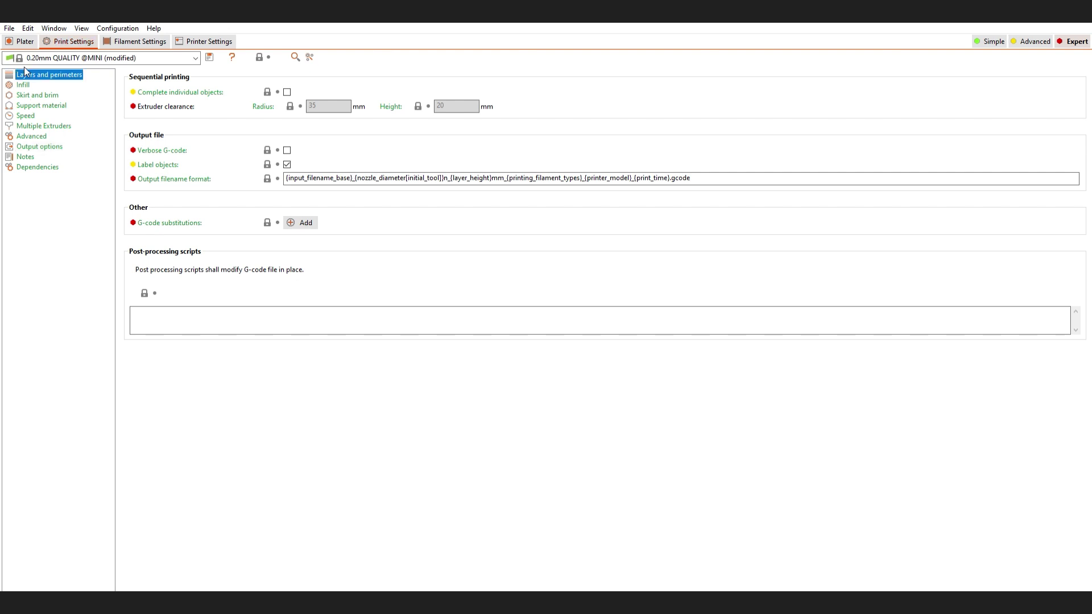
scroll(370, 398, "down", 1)
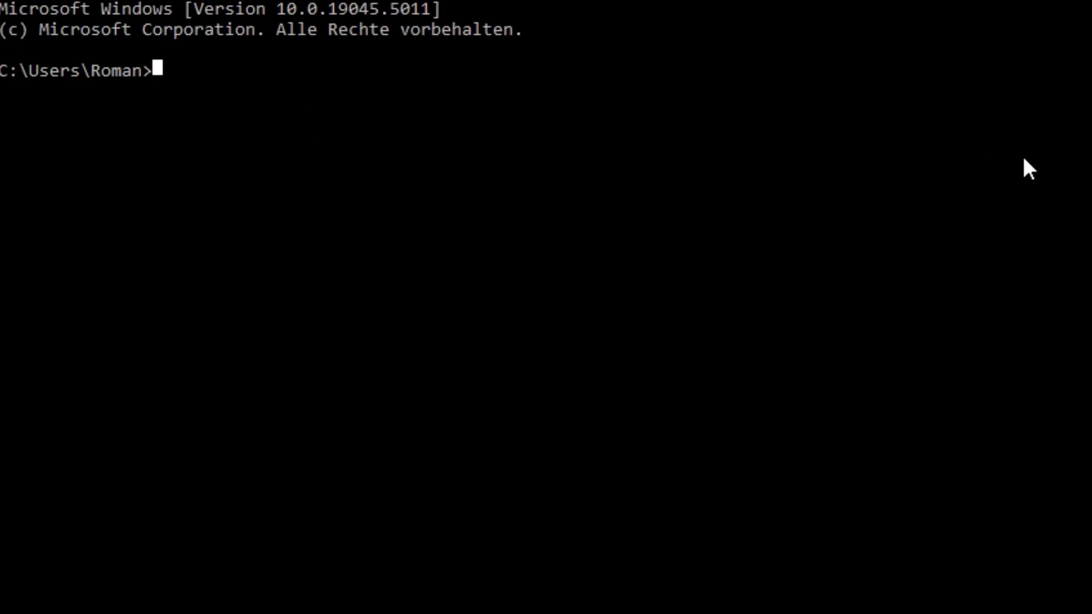
Step: Switch to the F: drive and change into the user's FuzzySkinProcessor\Tutorial folder
type("F:")
key("Return")
type("cd")
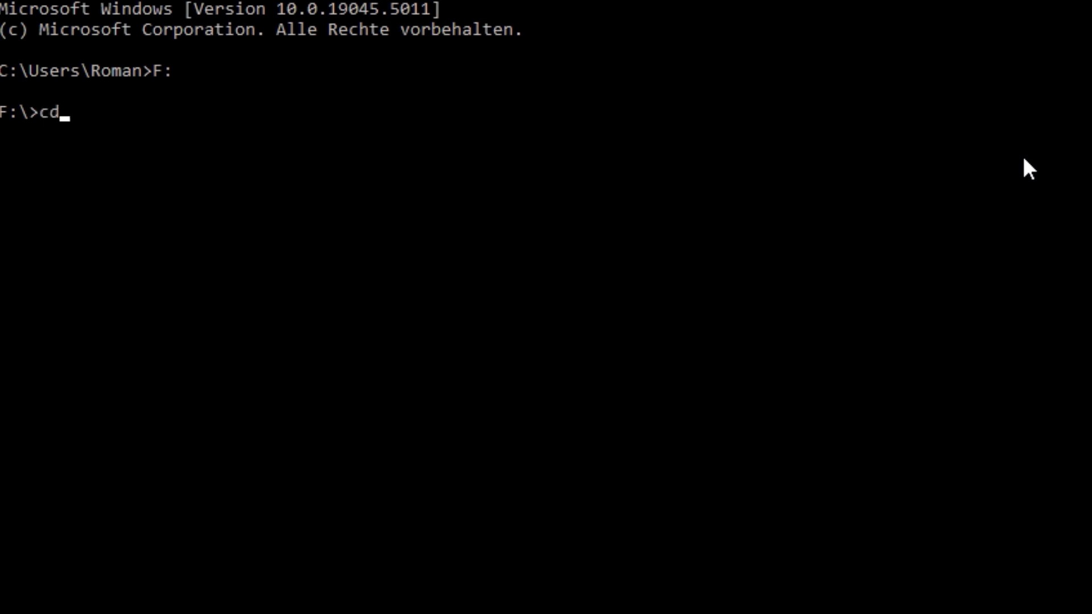
type(" r")
key("Tab")
key("Return")
type("cd")
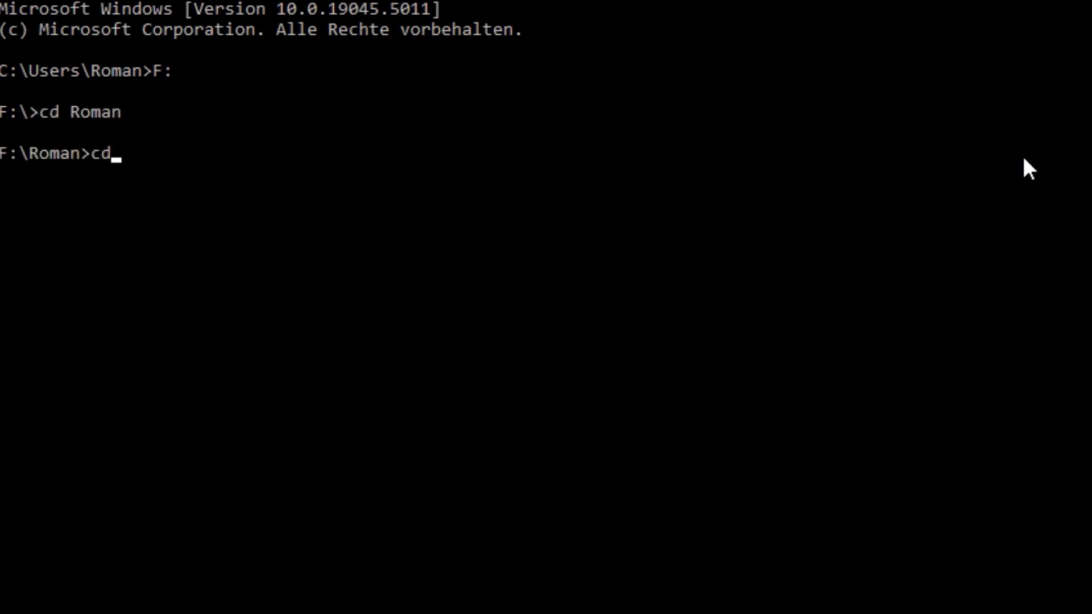
type(" f")
key("Tab")
key("Return")
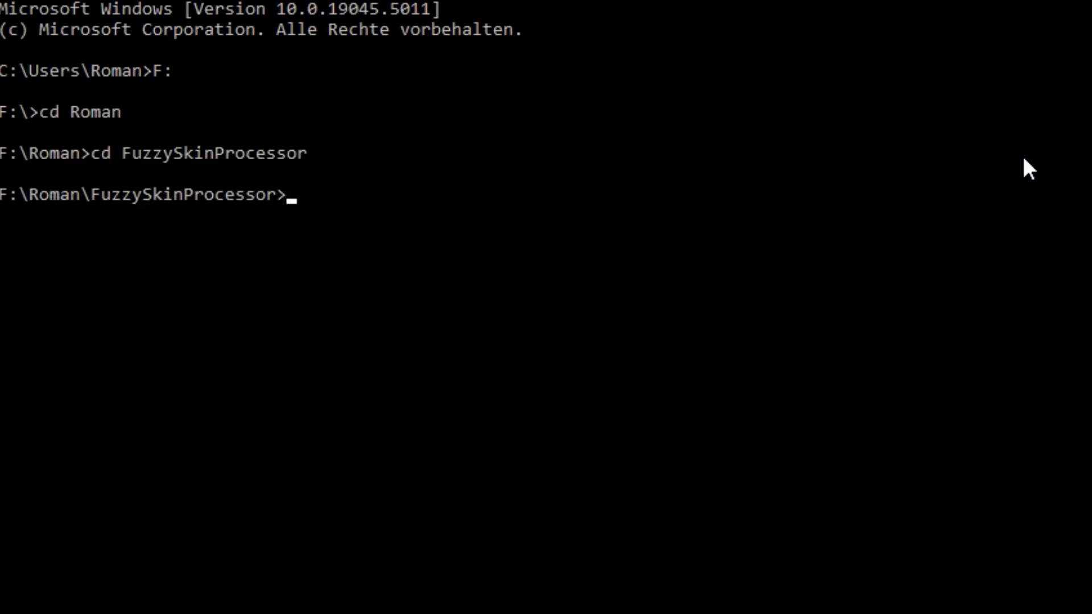
type("cd Tut")
key("Tab")
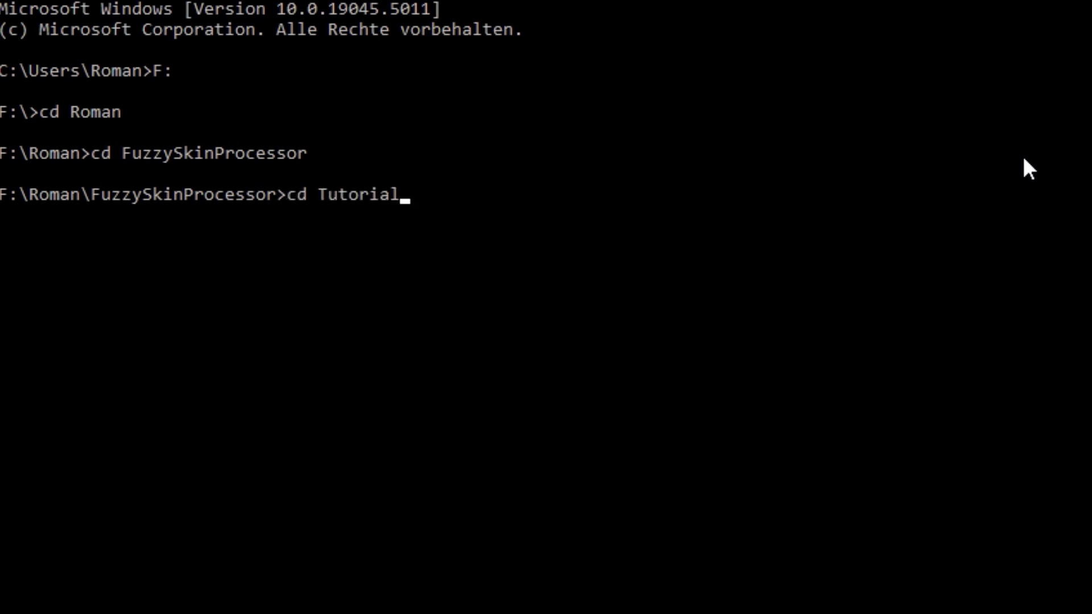
key("Return")
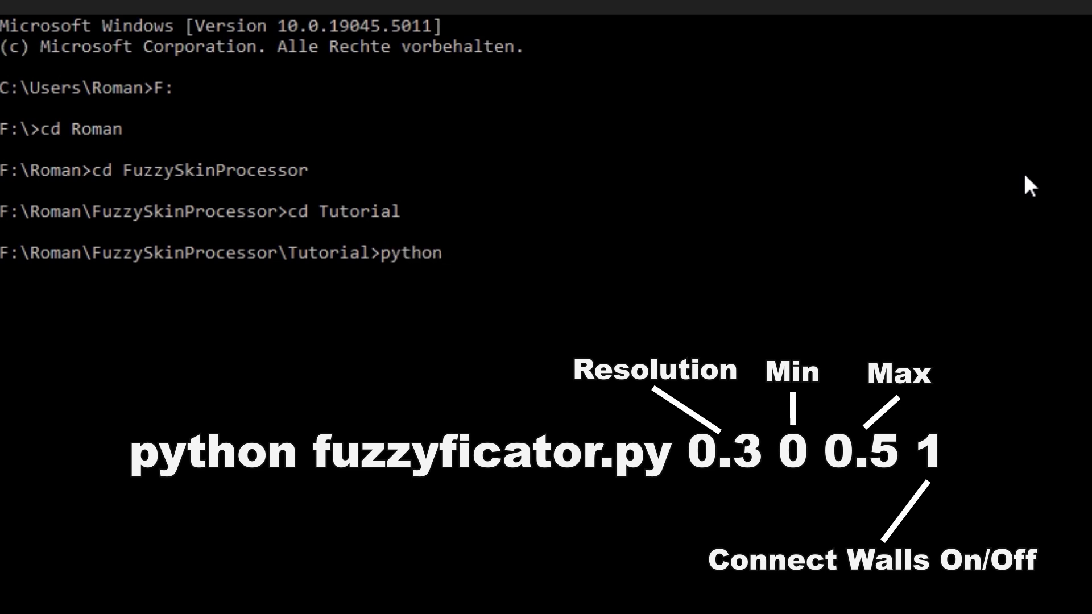
Step: Run python Fuzzyficator.py 0.3 0 0.3 0: resolution 0.3, min 0, max 0.3, connect walls off
type("python fu")
key("Tab")
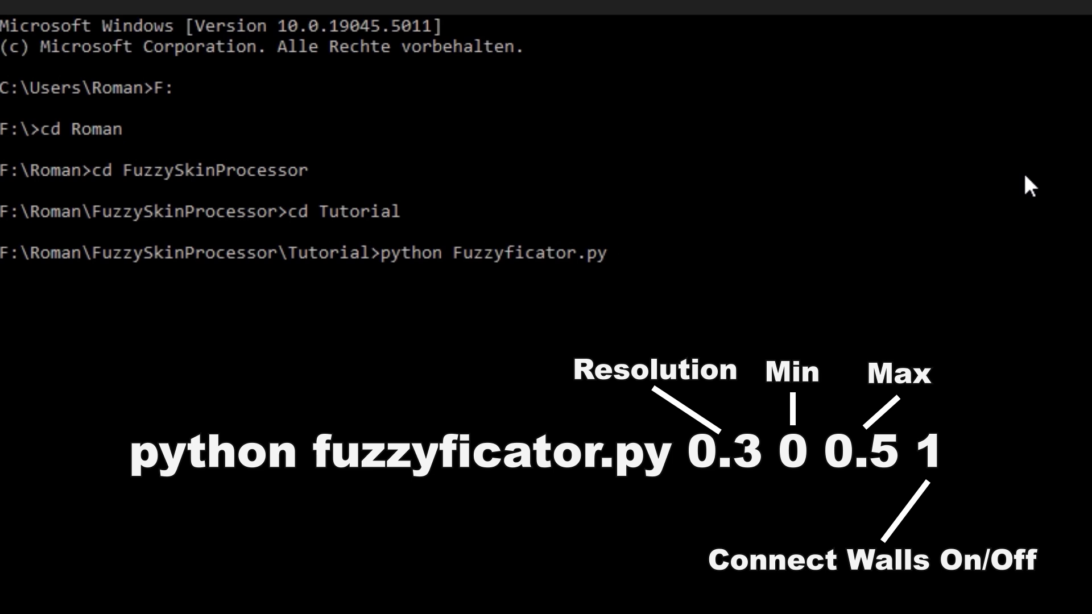
type("0.3 0 0.3 0")
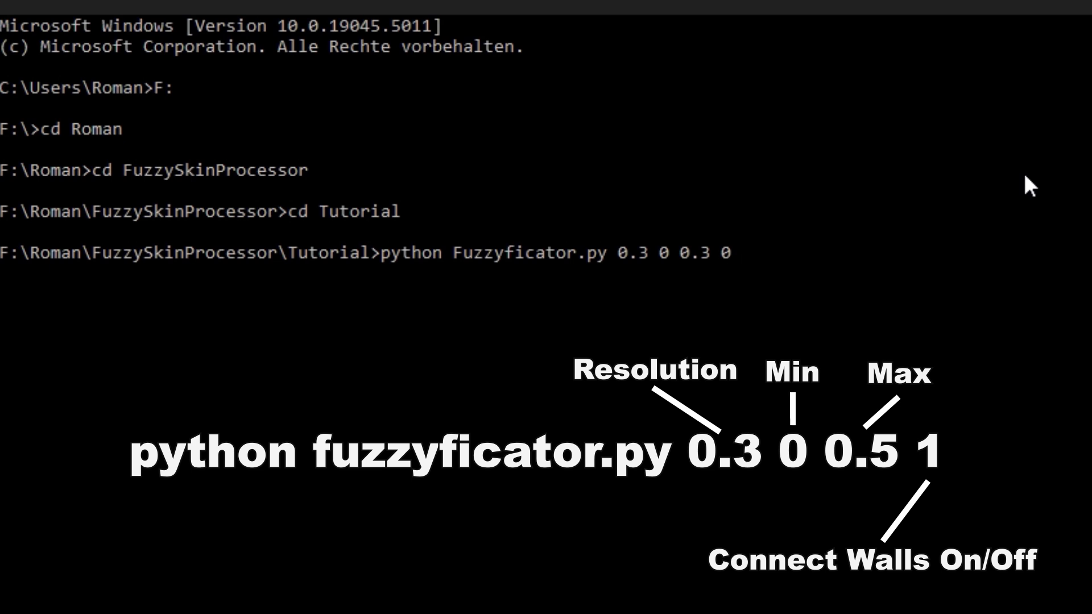
key("Return")
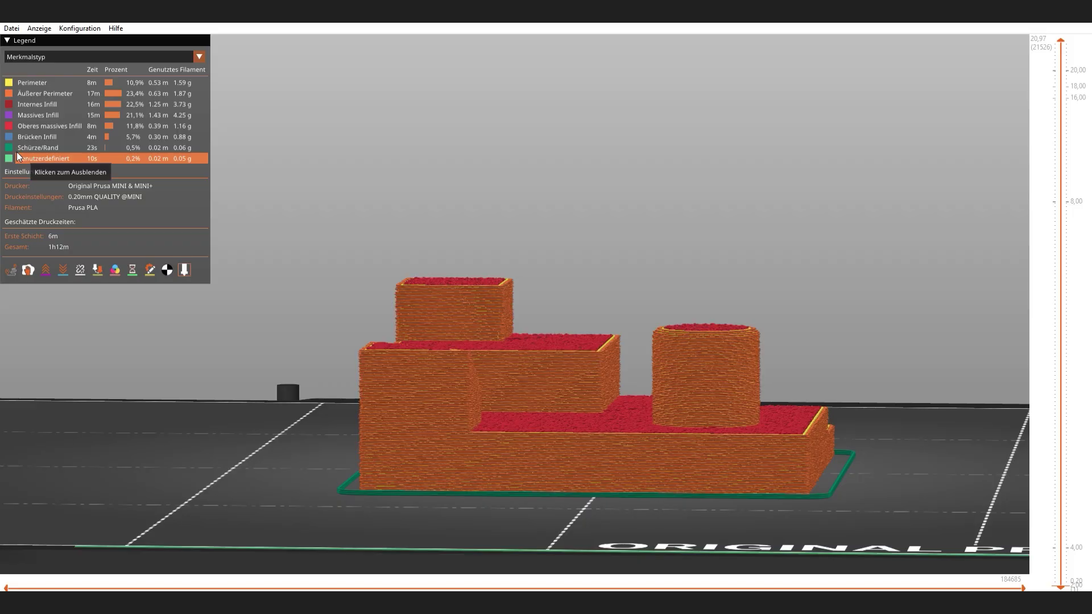
Step: Hide all legend feature types except Oberes massives Infill, from Benutzerdefiniert through Perimeter
left_click(41, 125)
left_click(43, 137)
left_click(43, 126)
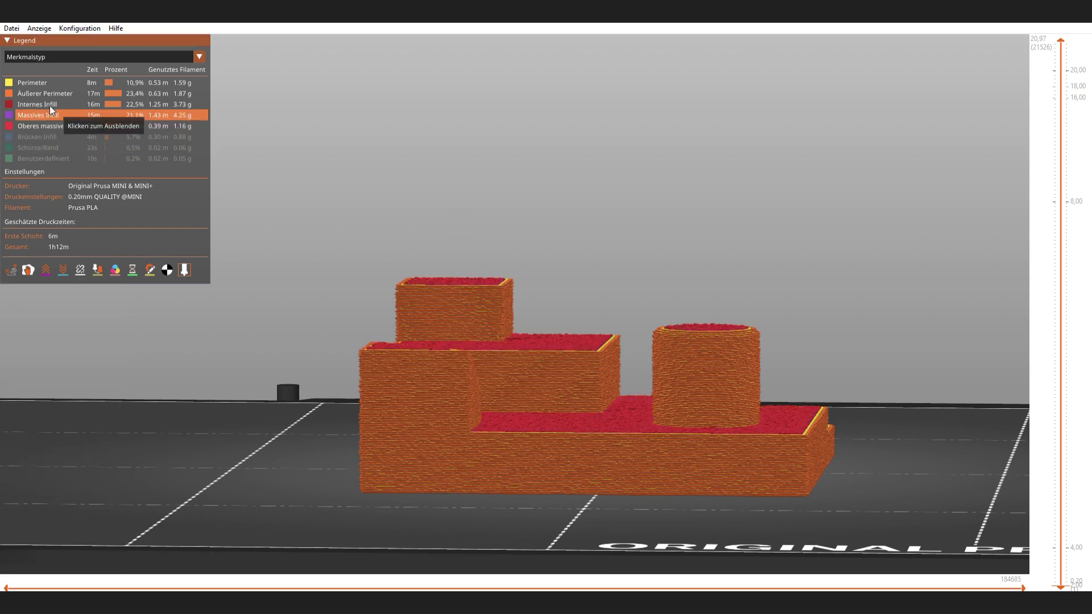
left_click(50, 115)
left_click(50, 104)
left_click(51, 94)
left_click(52, 82)
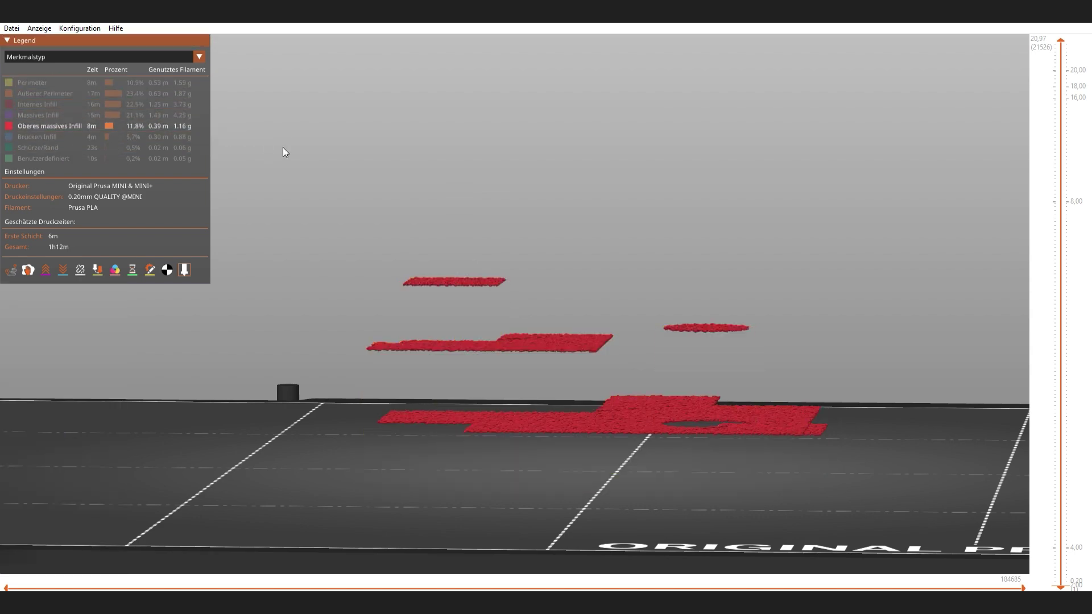
Step: Switch to top view, then zoom in and orbit low across the fuzzy top surfaces
key("1")
scroll(516, 310, "up", 3)
left_click_drag(582, 324, 680, 380)
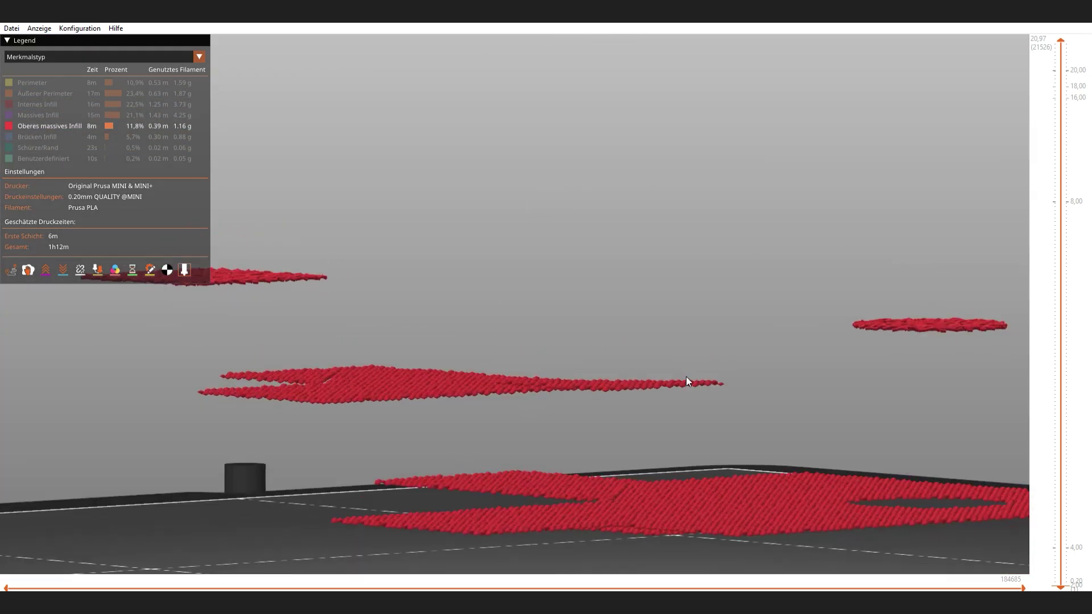
scroll(682, 378, "up", 10)
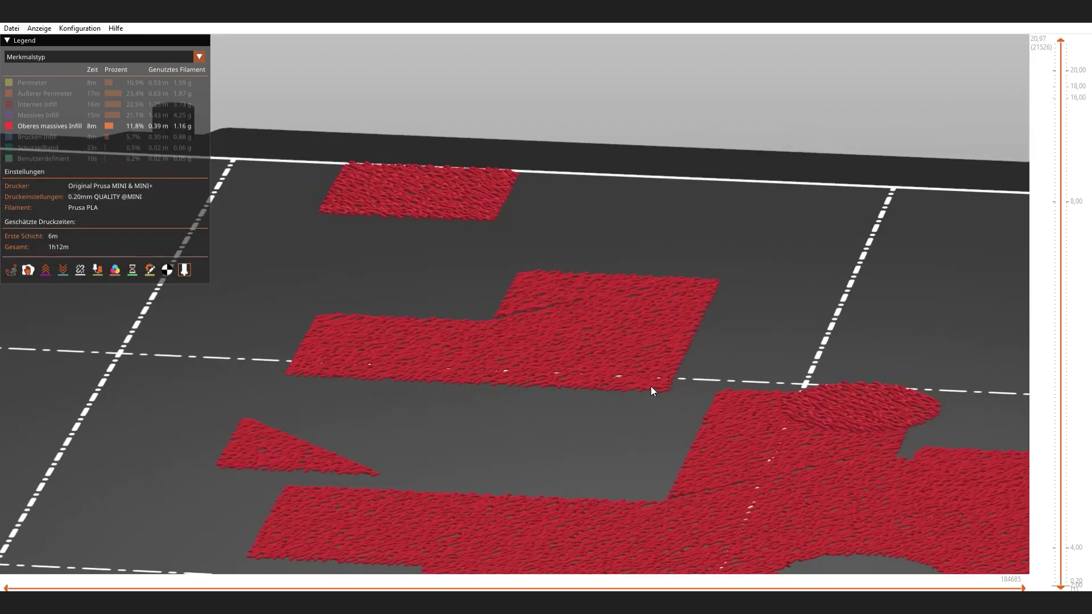
left_click_drag(651, 387, 485, 356)
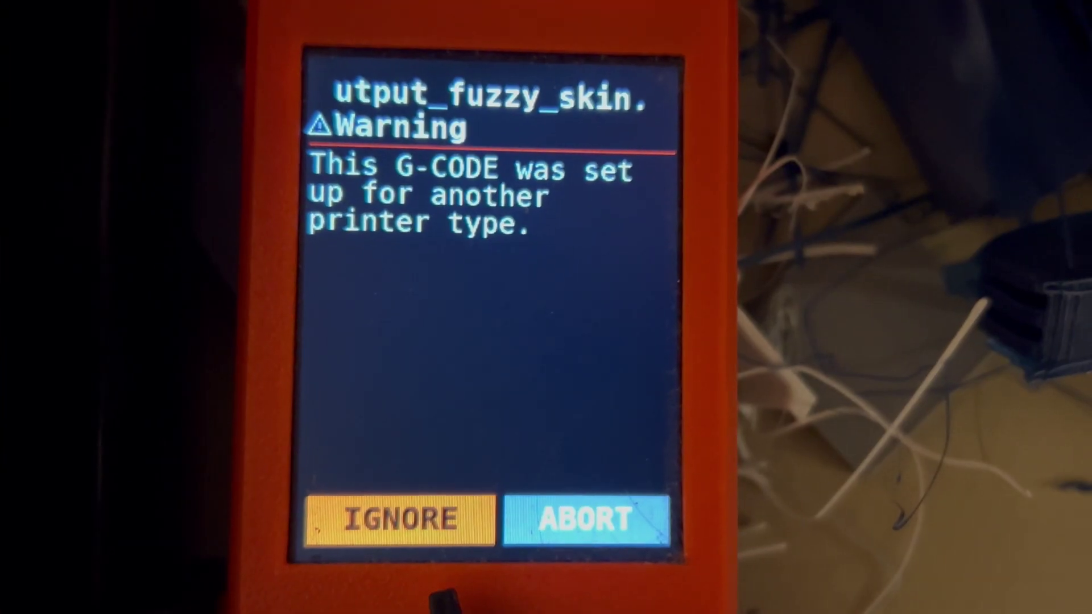
Step: Choose IGNORE on the printer-type warning and OK on the filament warning to begin the print
key("Return")
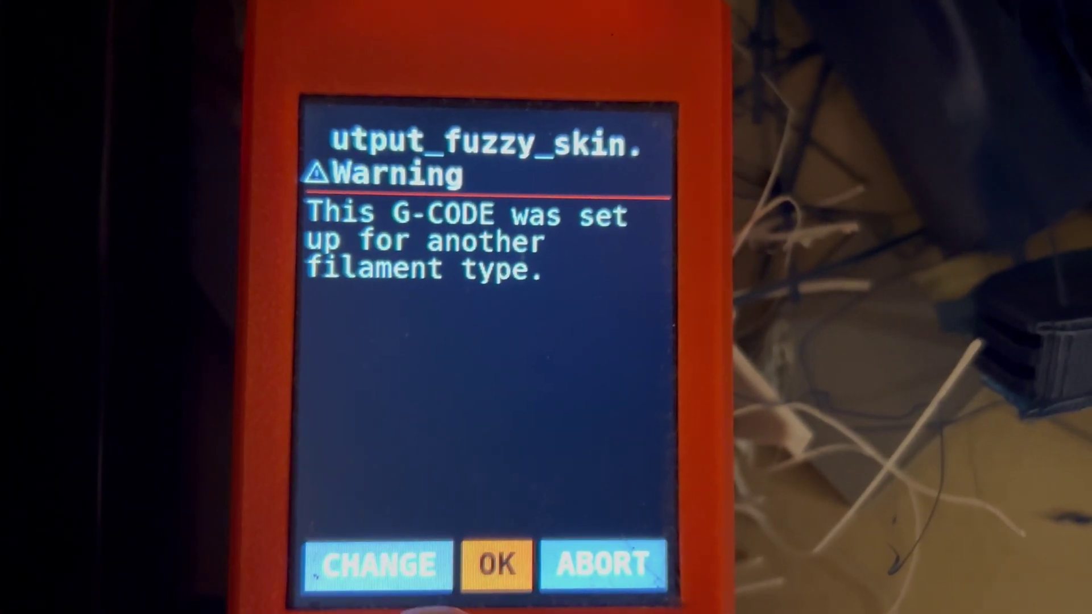
key("Return")
key("Return")
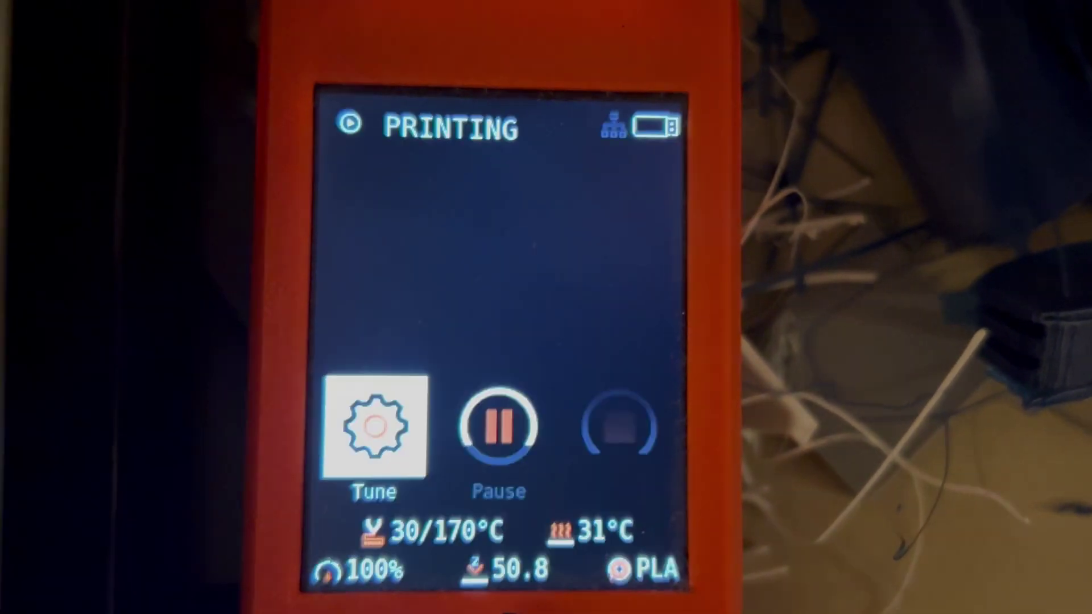